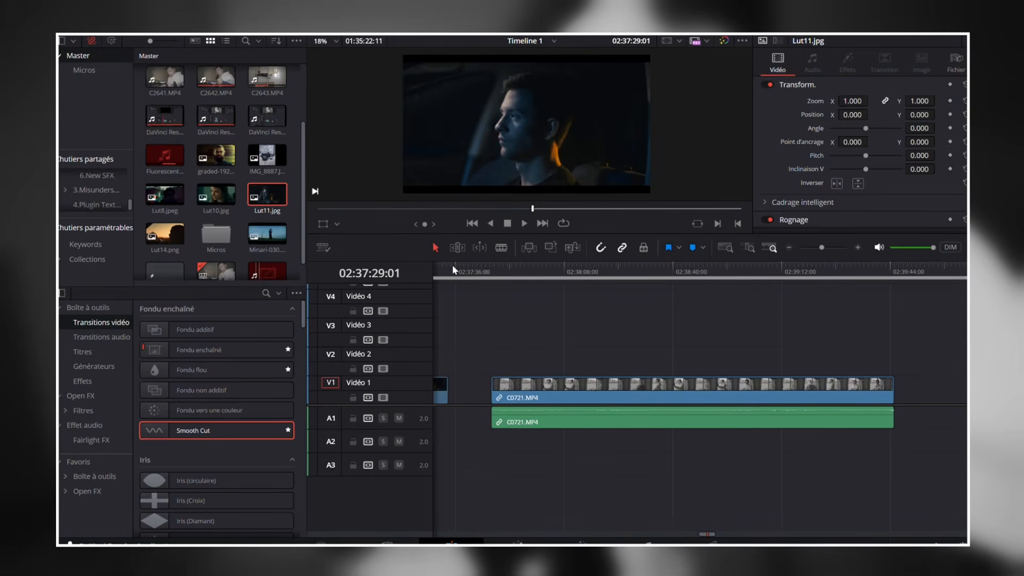
Step: Scrub the timeline to review the Lut11.jpg reference still and the C0721.MP4 clip beside it
left_click_drag(452, 269, 437, 268)
scroll(746, 349, "right", 10)
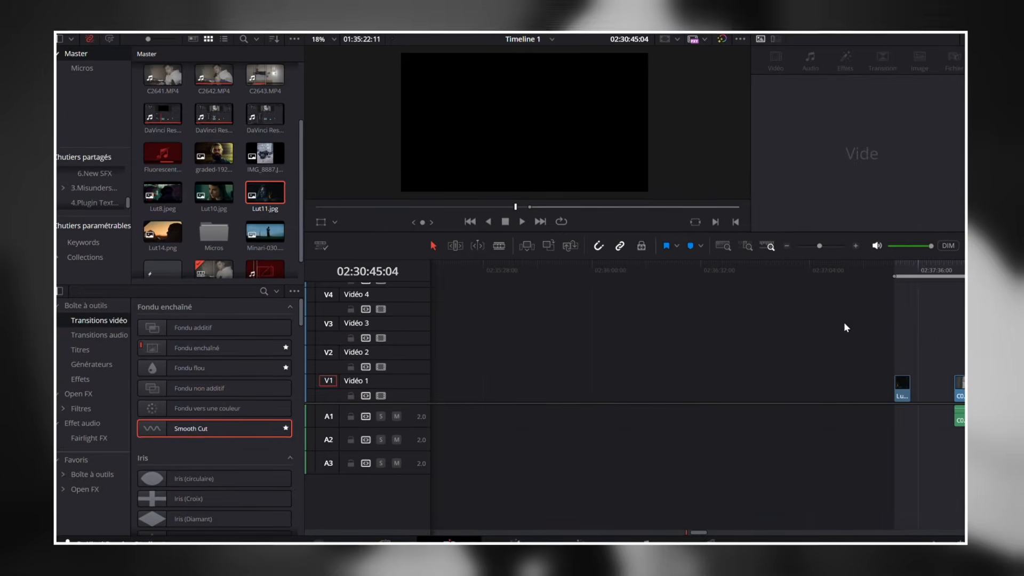
scroll(747, 328, "right", 8)
left_click(447, 265)
left_click_drag(439, 267, 650, 273)
scroll(565, 336, "right", 1)
scroll(570, 339, "left", 1)
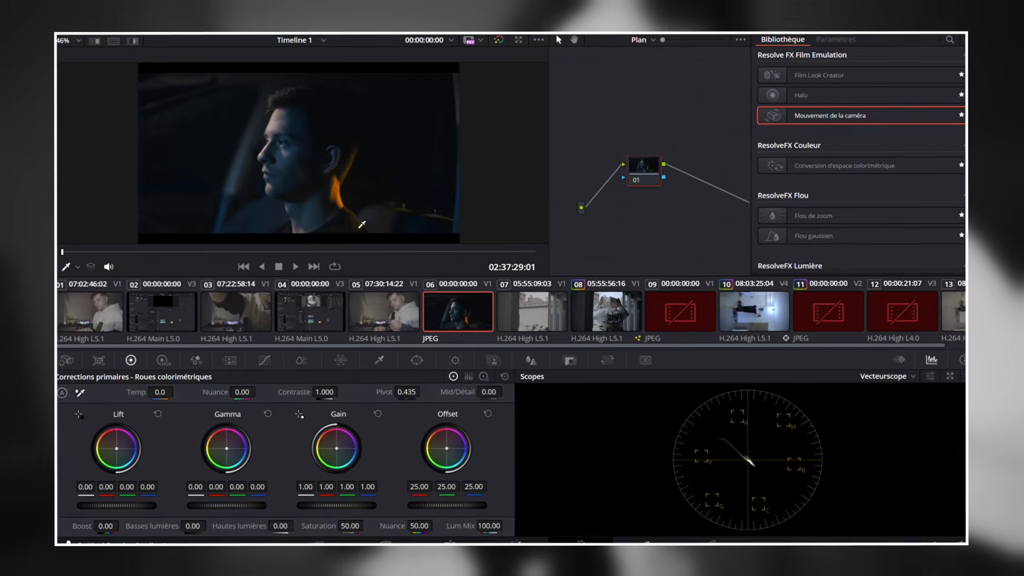
Step: Match the color of ungraded clip 07 to the reference still in clip 06, using Faire correspondance avec ce plan
left_click(535, 309)
left_click_drag(195, 251, 273, 247)
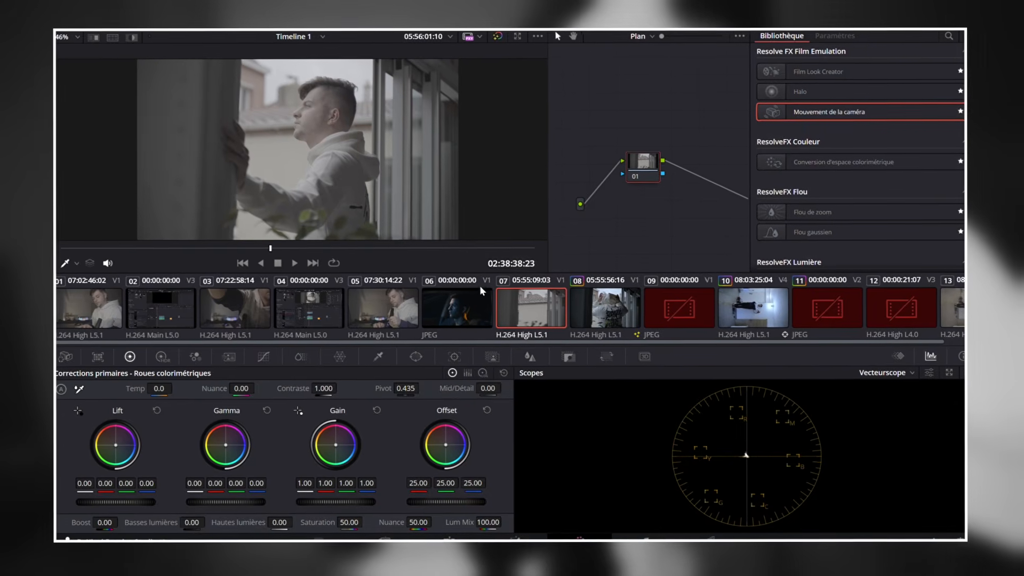
right_click(456, 302)
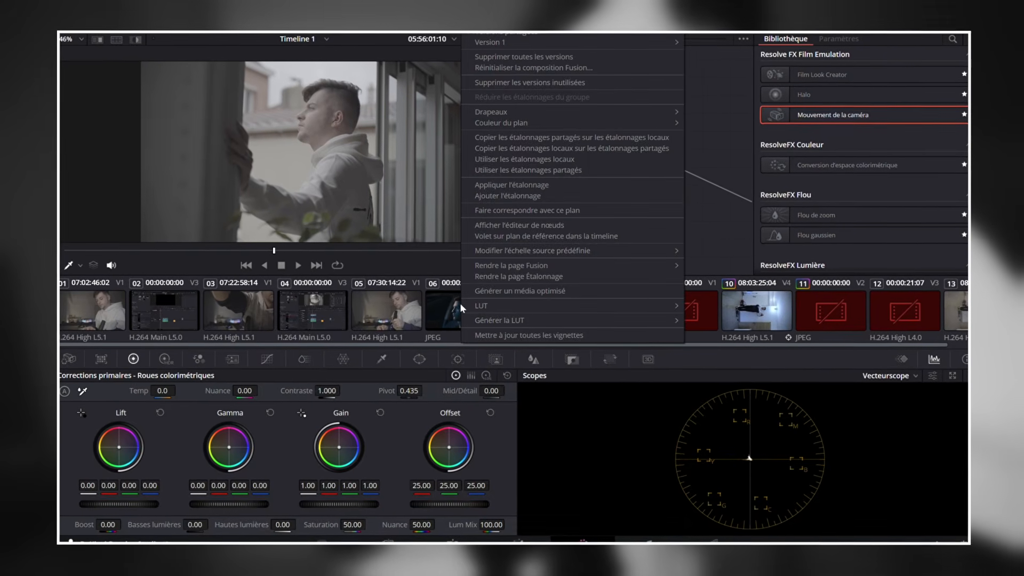
left_click(477, 210)
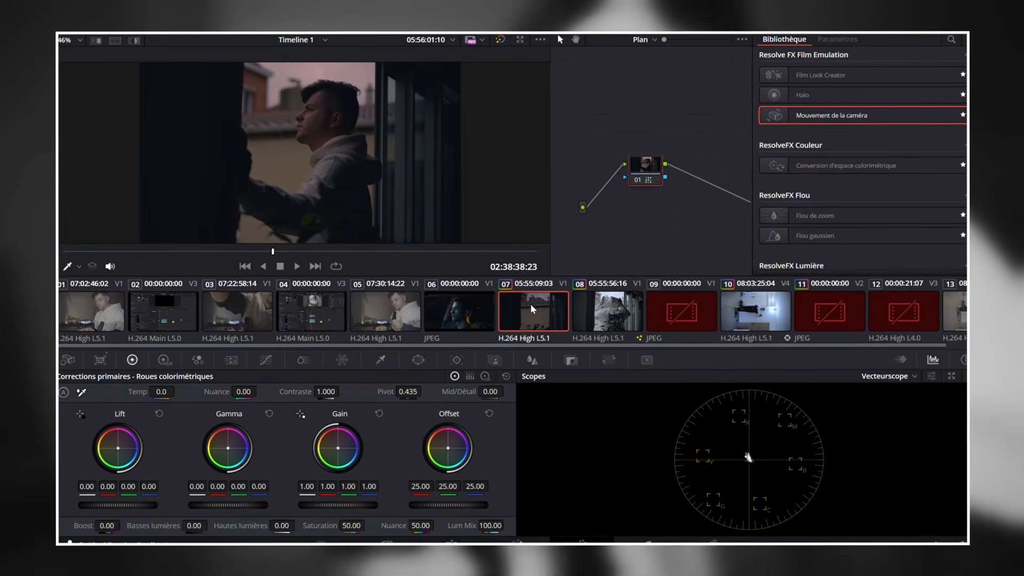
Step: Compare the reference clip 06 with the color-matched clip 07 and view the man in several of its frames
left_click(458, 305)
left_click(513, 309)
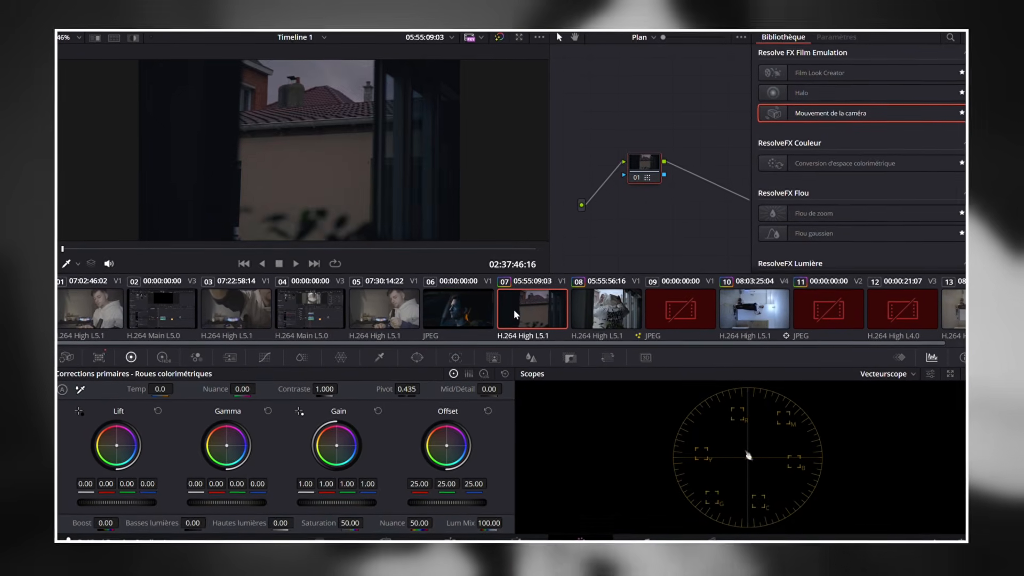
left_click(260, 252)
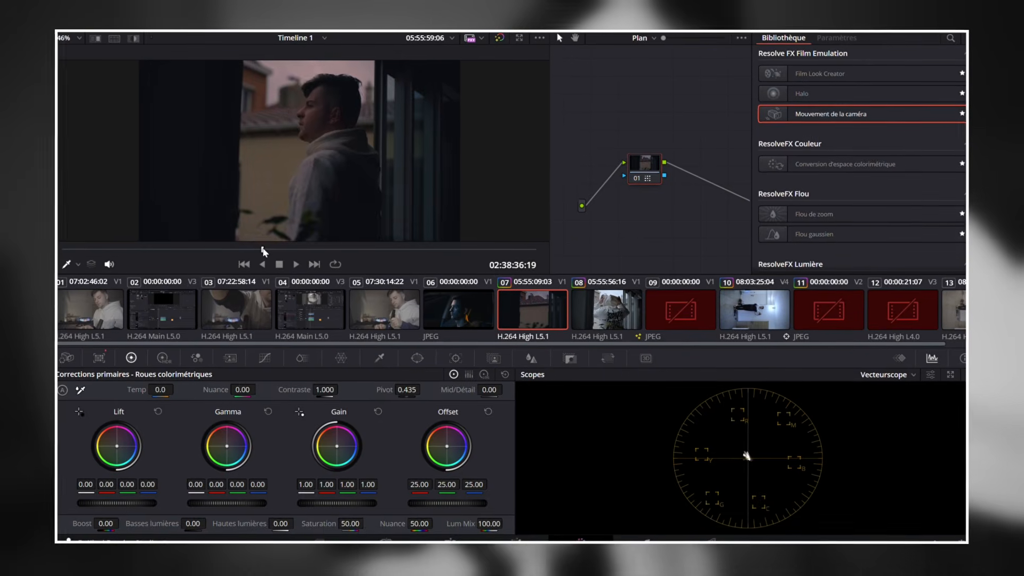
left_click_drag(265, 253, 267, 253)
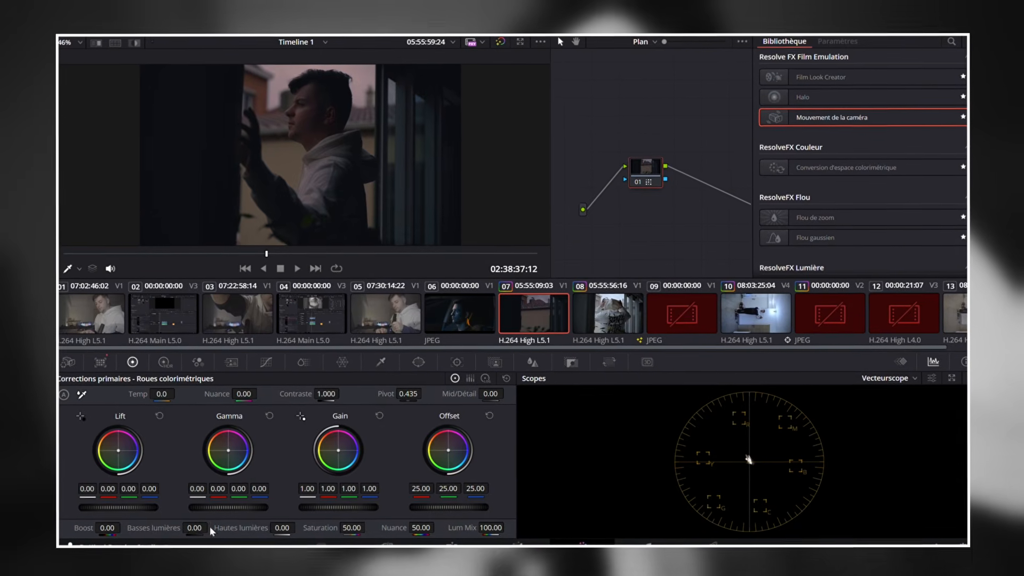
Step: Refine the matched clip 07 by adjusting its shadows, contrast, highlights and color temperature
left_click_drag(194, 527, 219, 526)
left_click_drag(327, 389, 349, 390)
left_click_drag(279, 527, 295, 527)
left_click_drag(273, 254, 313, 253)
left_click_drag(162, 388, 157, 388)
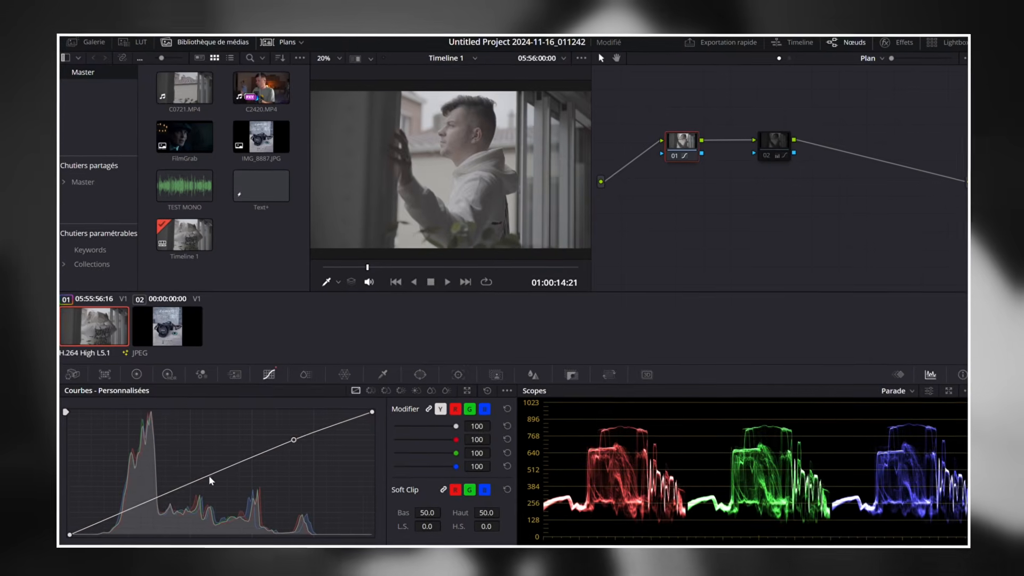
Step: Shape node 01's custom curve with a midtone point and a lowered shadow point to add contrast
left_click_drag(210, 475, 205, 473)
left_click_drag(119, 510, 122, 519)
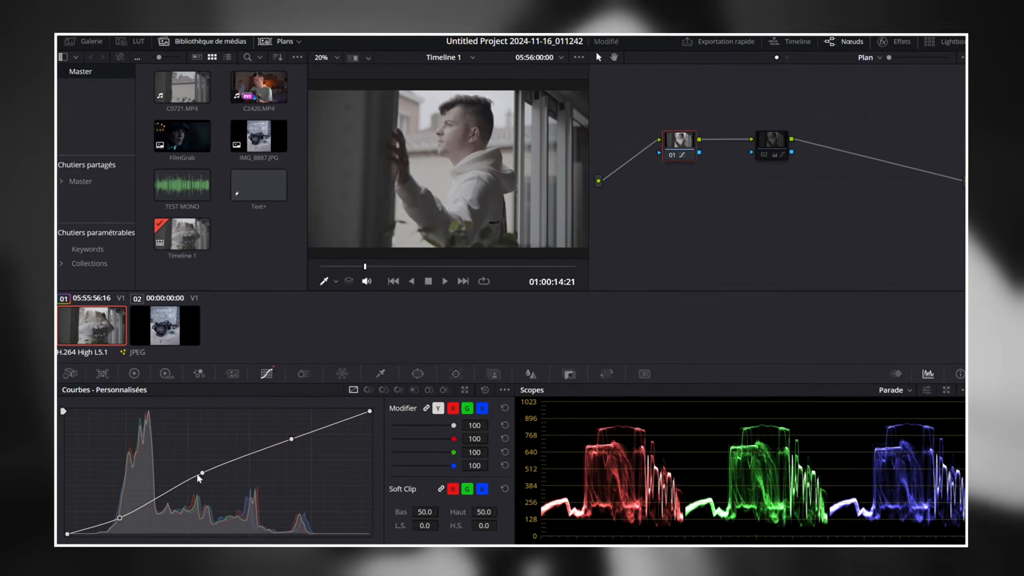
left_click_drag(202, 473, 206, 478)
left_click(292, 438)
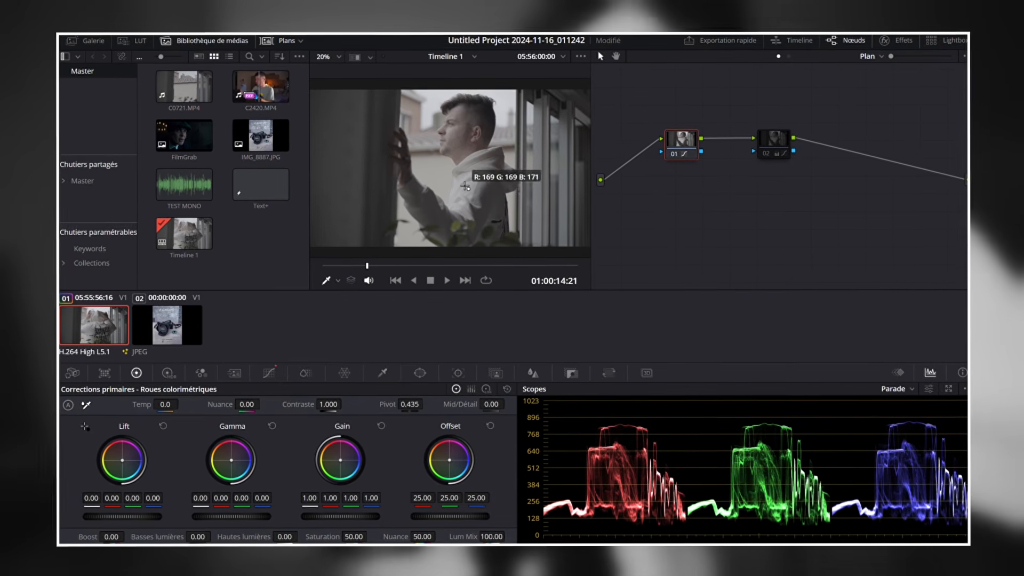
Step: Sample the white point on the man's white hoodie and the black point on the hoodie's dark mark
left_click(463, 187)
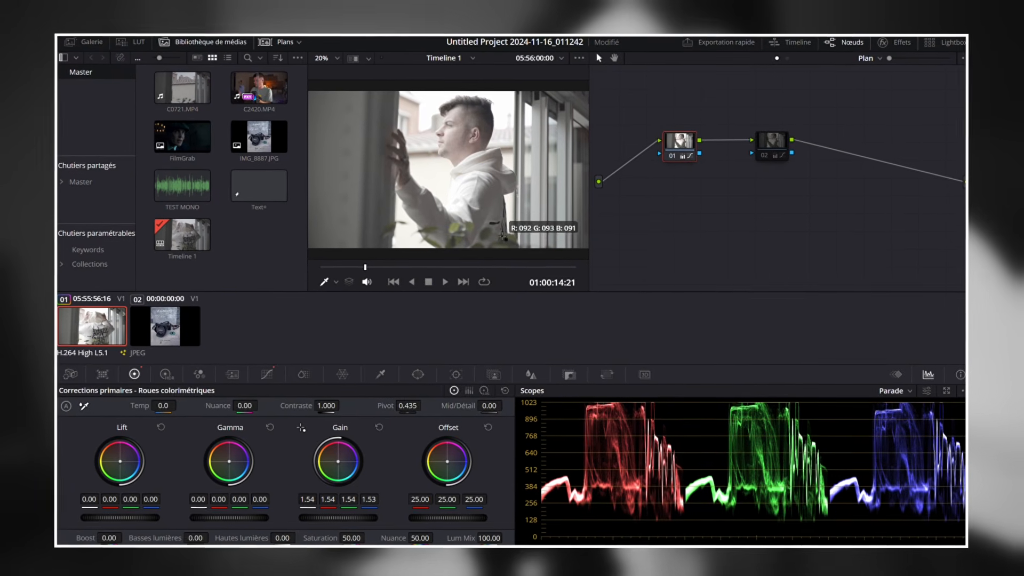
scroll(502, 225, "up", 4)
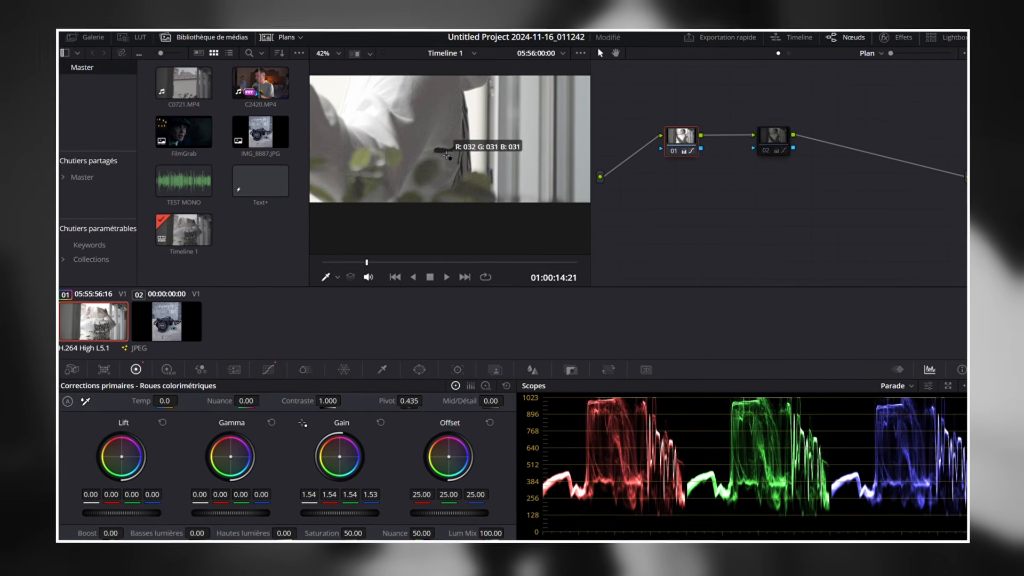
scroll(442, 154, "down", 3)
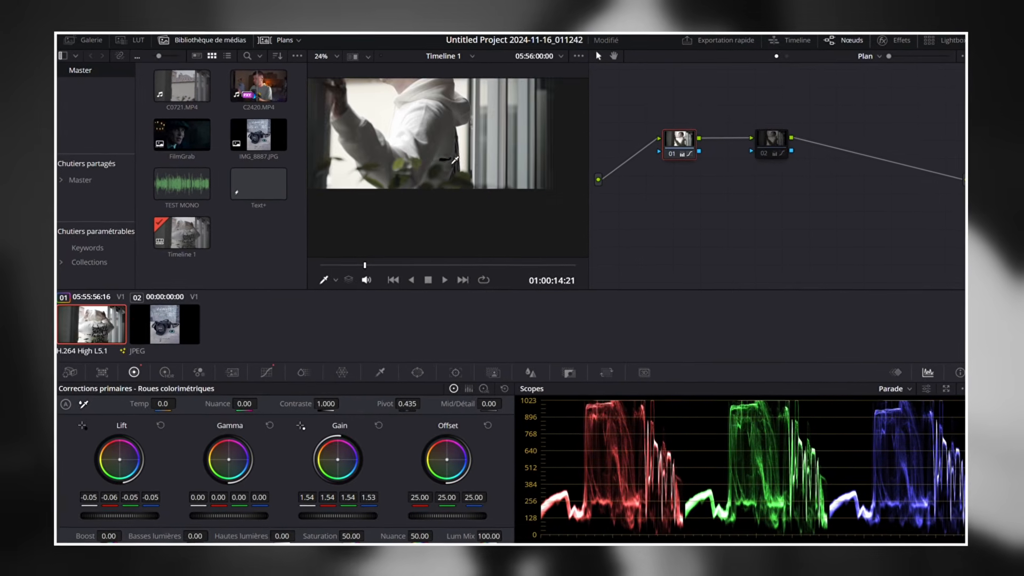
scroll(497, 190, "down", 1)
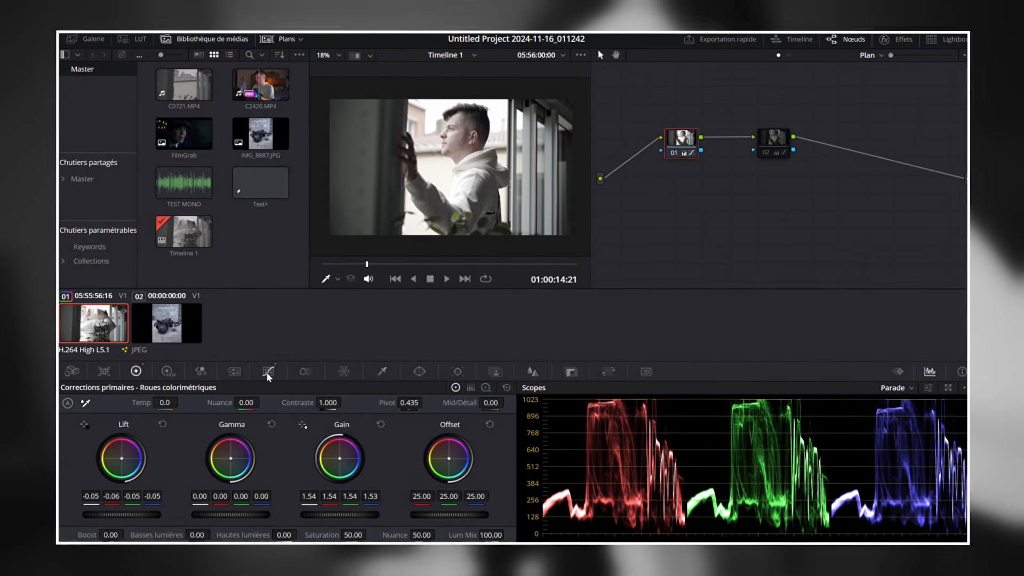
Step: Lower the midtone and highlight points on node 01's custom curve
left_click(268, 376)
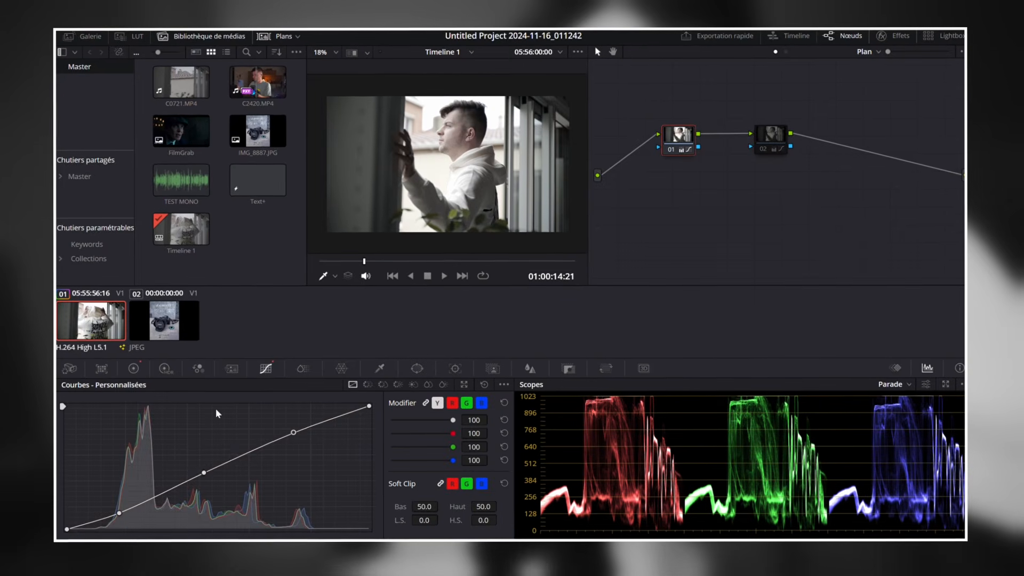
left_click_drag(207, 478, 212, 484)
left_click_drag(293, 435, 303, 446)
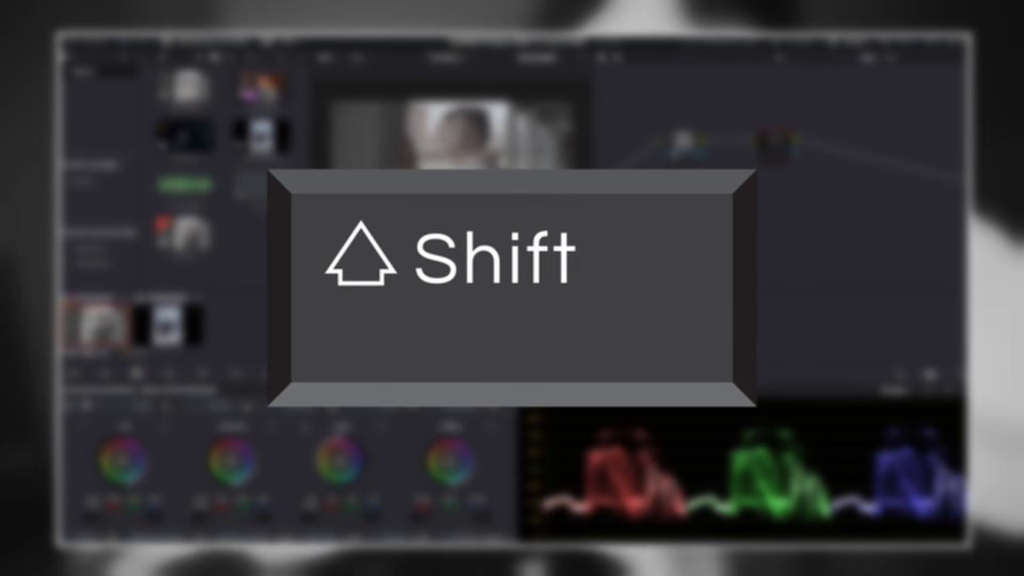
Step: Try adding a serial node before node 02 and another one after it, deleting each
key("shift+s")
left_click_drag(767, 177, 745, 177)
left_click(775, 142)
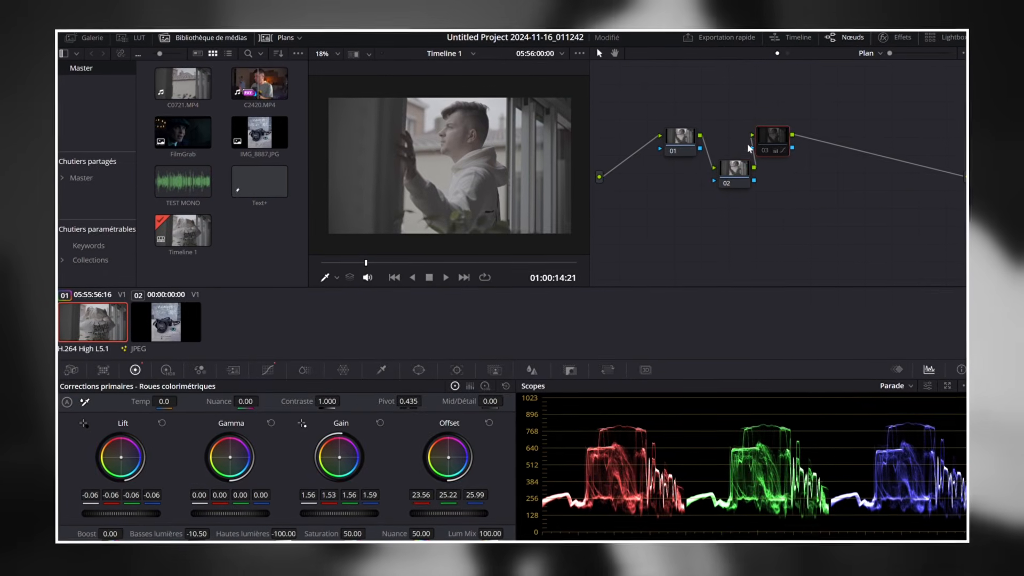
left_click(733, 170)
key("Delete")
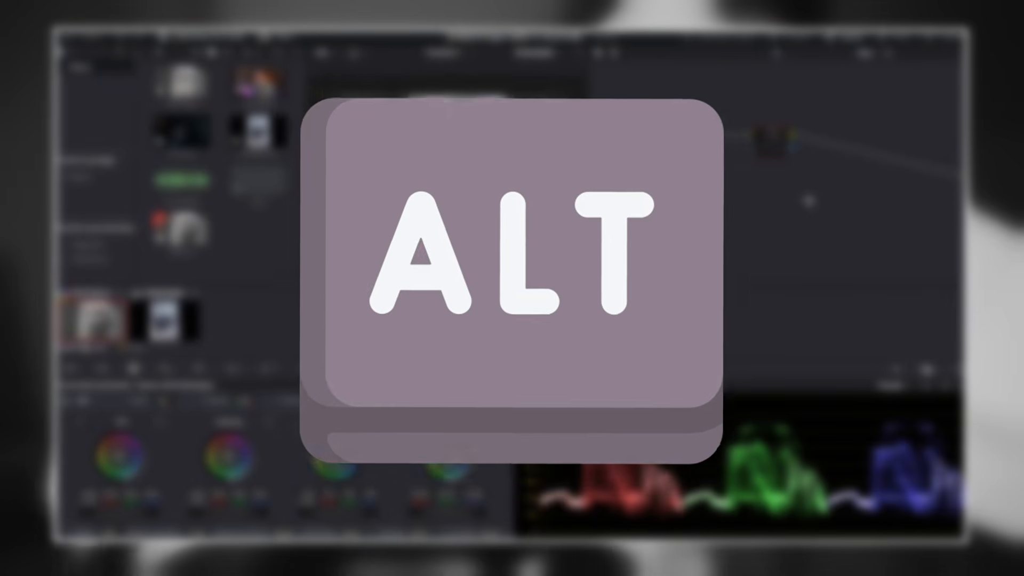
key("alt+s")
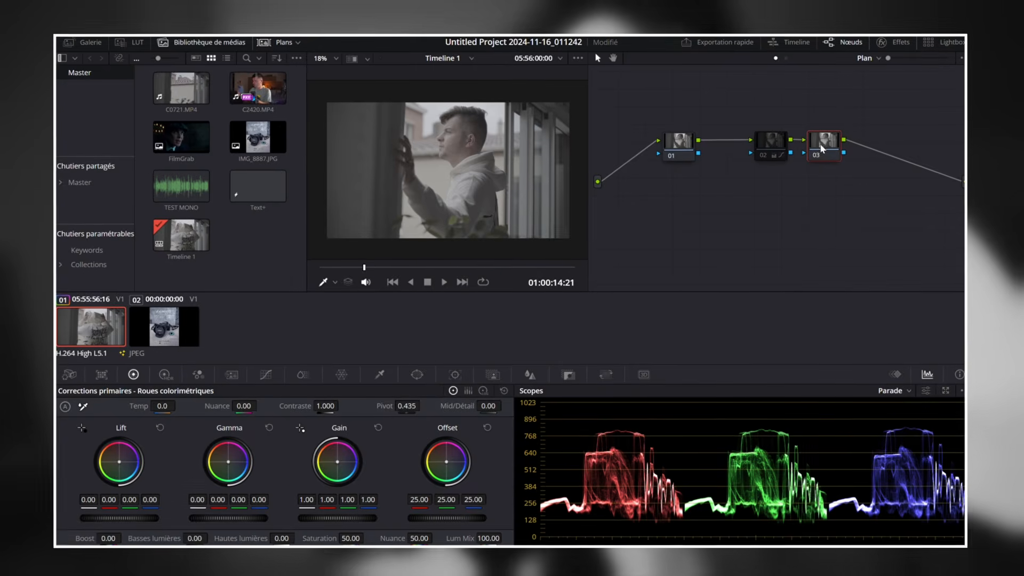
key("Delete")
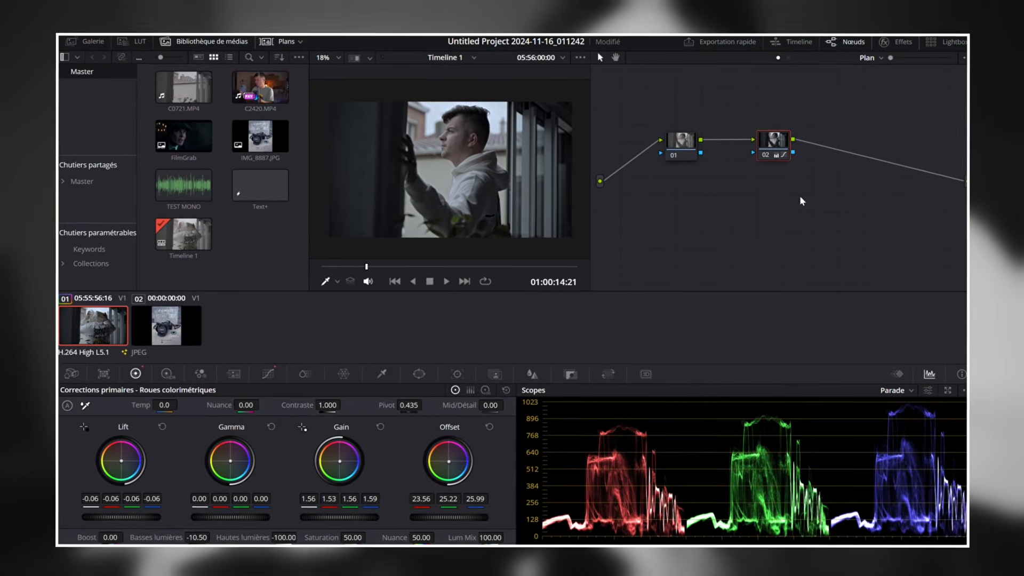
Step: Toggle node 02 off and on to compare the image with and without its correction
key("ctrl+d")
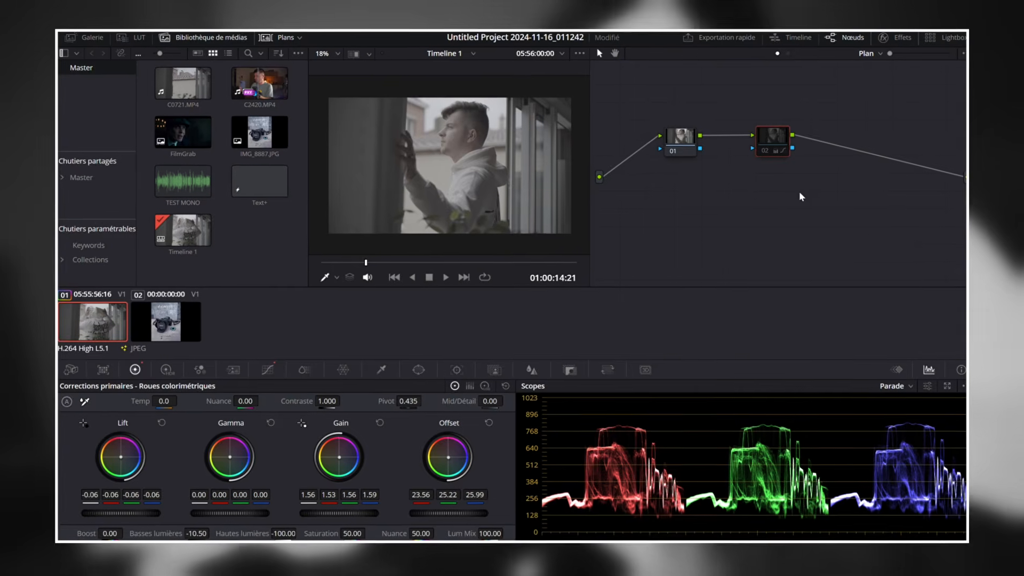
key("ctrl+d")
key("ctrl+d")
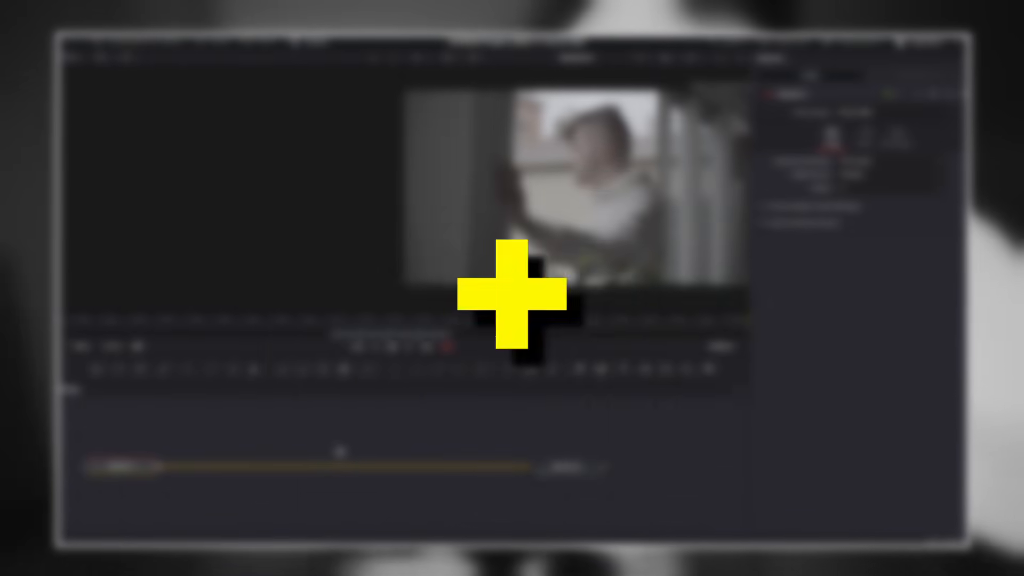
Step: Insert a Tracker node between MediaIn1 and MediaOut1 and place it midway along the connection
key("shift+space")
type("tracker")
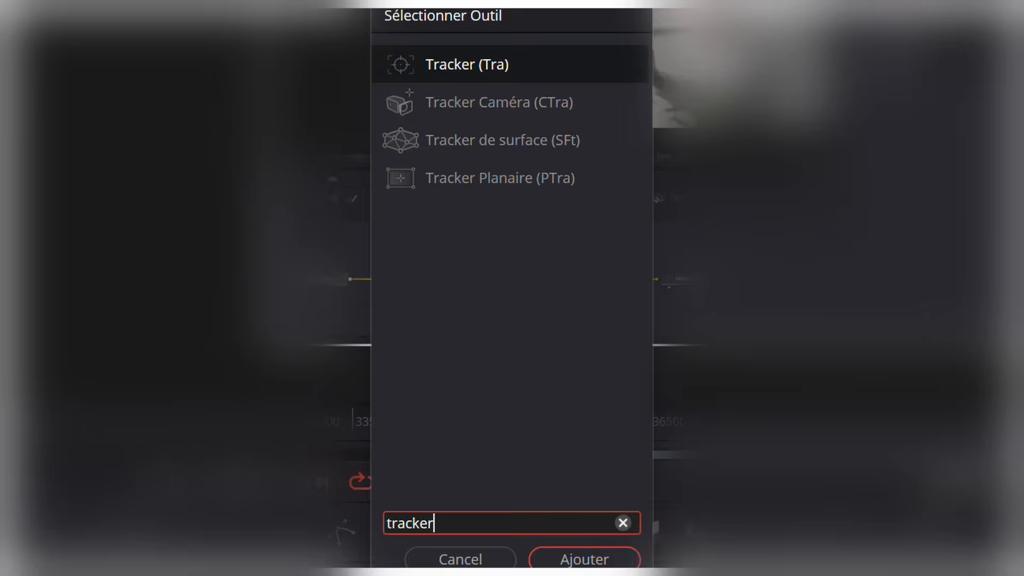
key("Return")
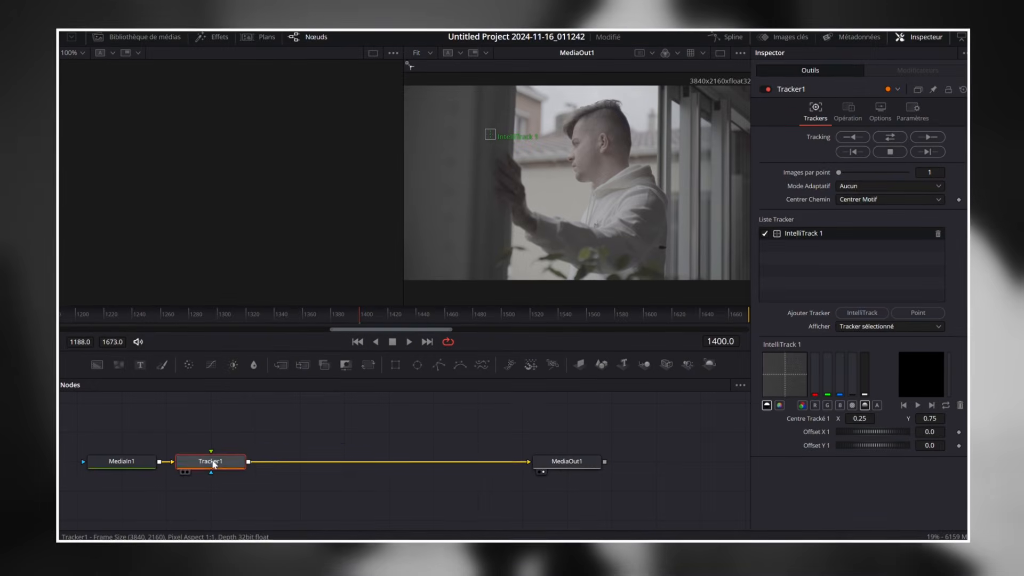
left_click_drag(212, 465, 335, 461)
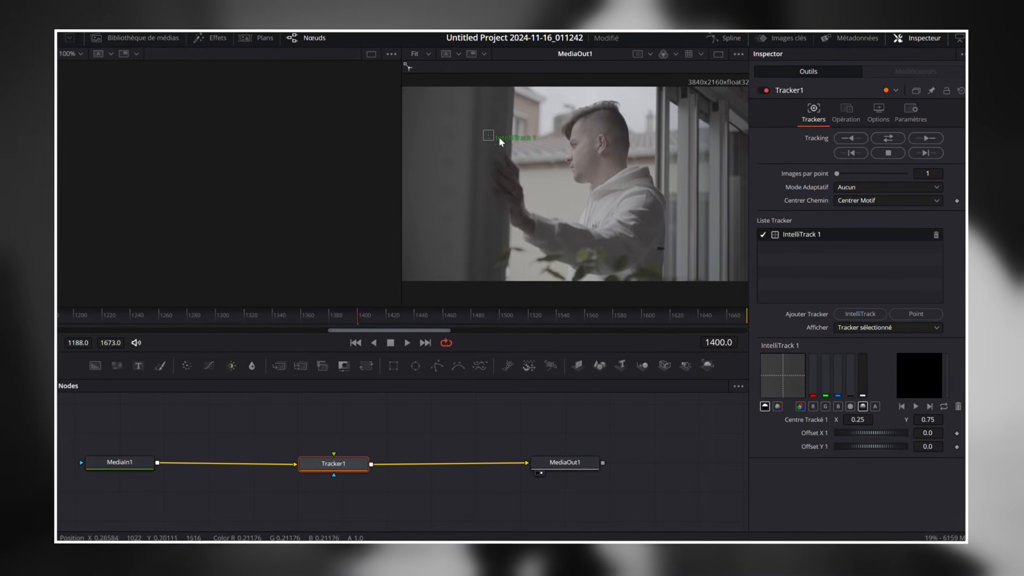
Step: Track the man's forehead in both directions with IntelliTrack 1, using the Meilleure correspondance adaptive mode
left_click_drag(491, 136, 581, 131)
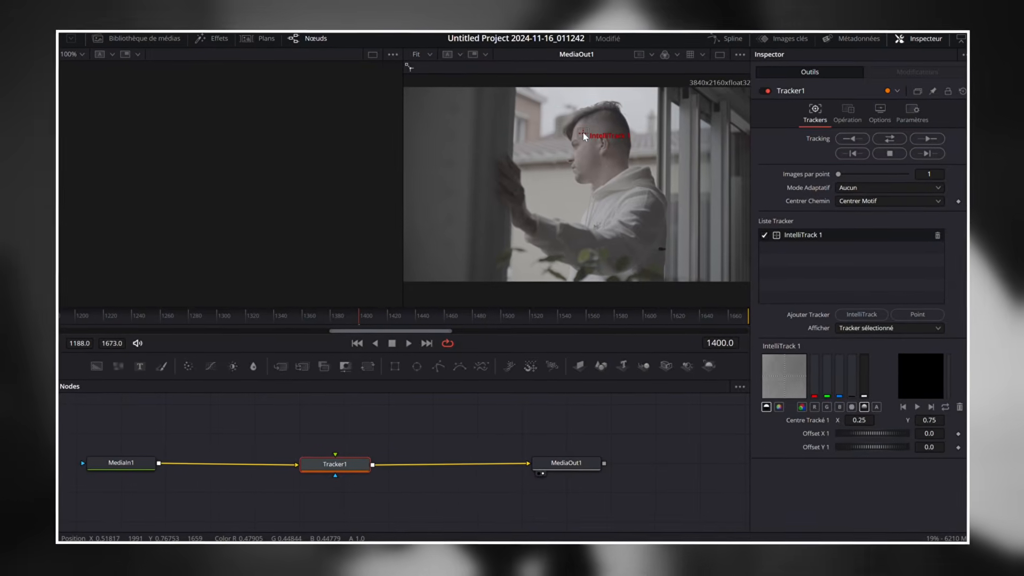
left_click_drag(584, 137, 577, 132)
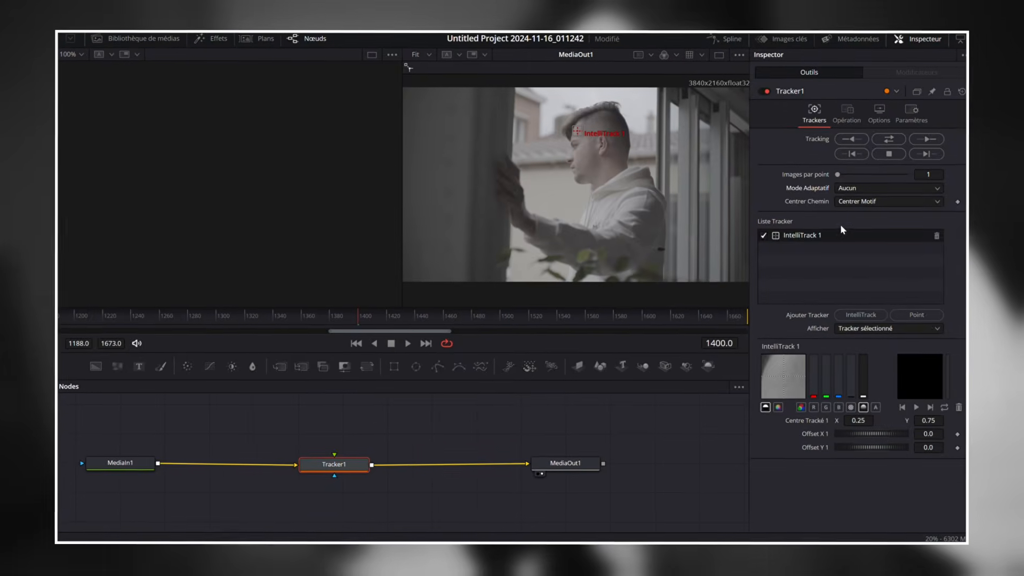
left_click(839, 223)
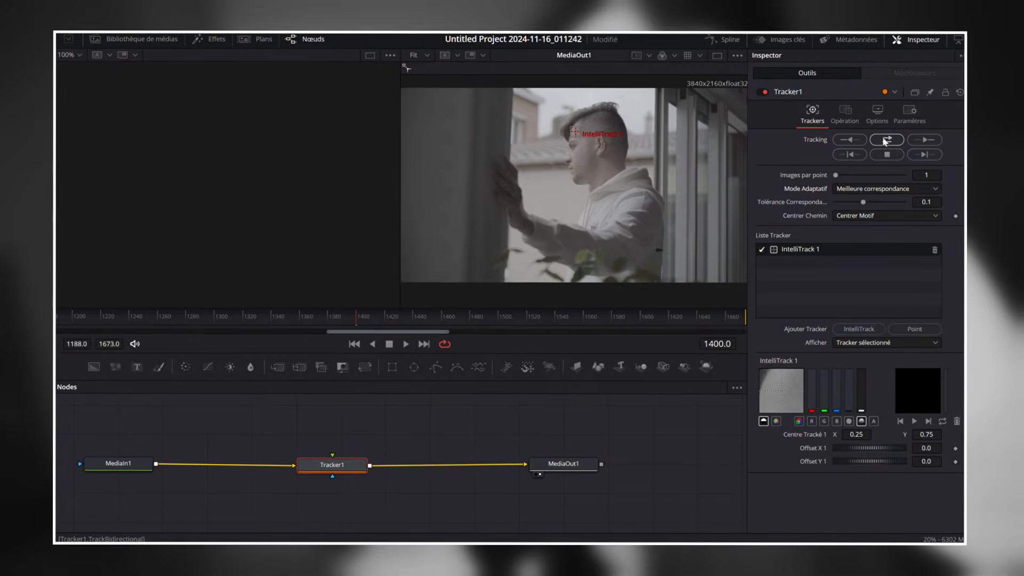
left_click(882, 134)
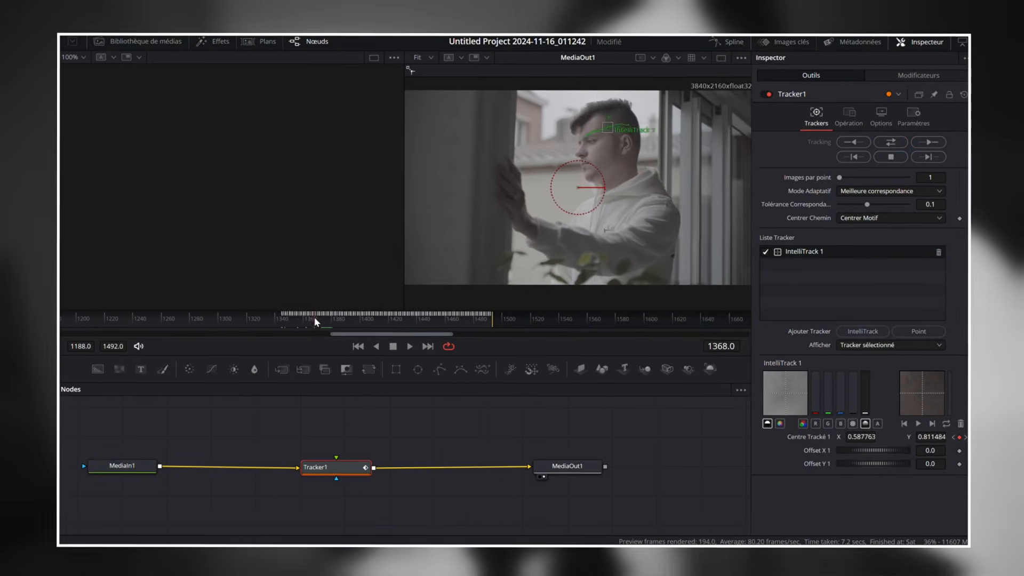
mouse_move(314, 318)
left_mouse_down()
mouse_move(310, 325)
mouse_move(384, 320)
mouse_move(311, 318)
left_mouse_up()
Step: Add a Text node above Tracker1, connected to its foreground input, with the content "TEXT"
left_click(240, 419)
left_click_drag(140, 369, 339, 472)
left_click_drag(341, 426, 340, 418)
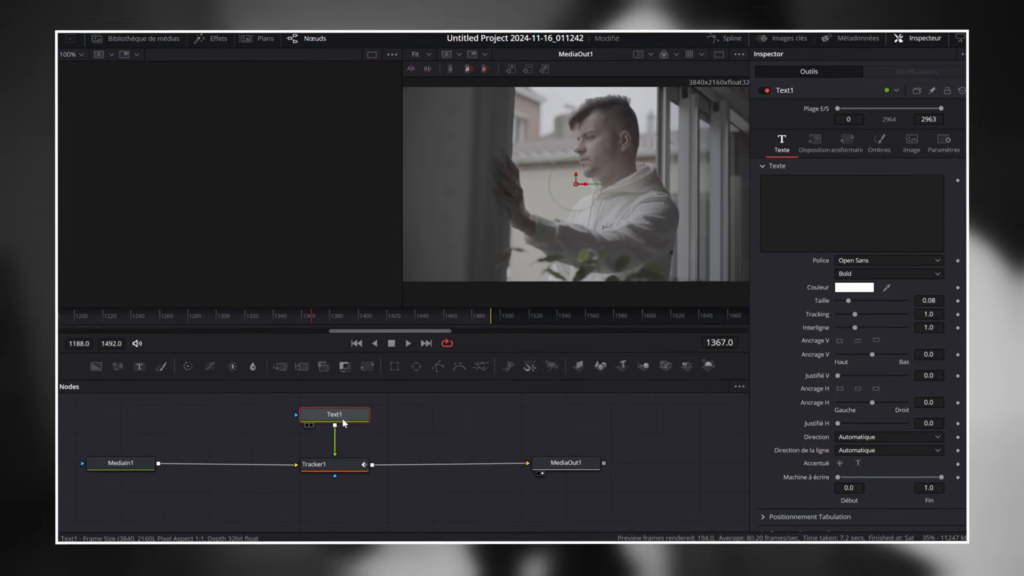
left_click(807, 200)
type("TEXT")
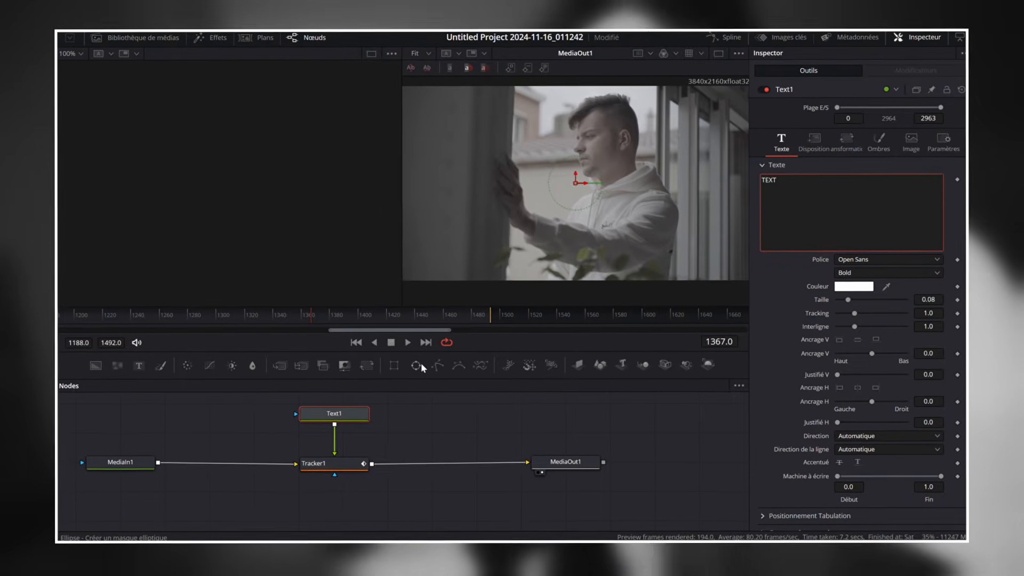
Step: Set Tracker1's operation to Correspondance du mouvement
left_click(314, 467)
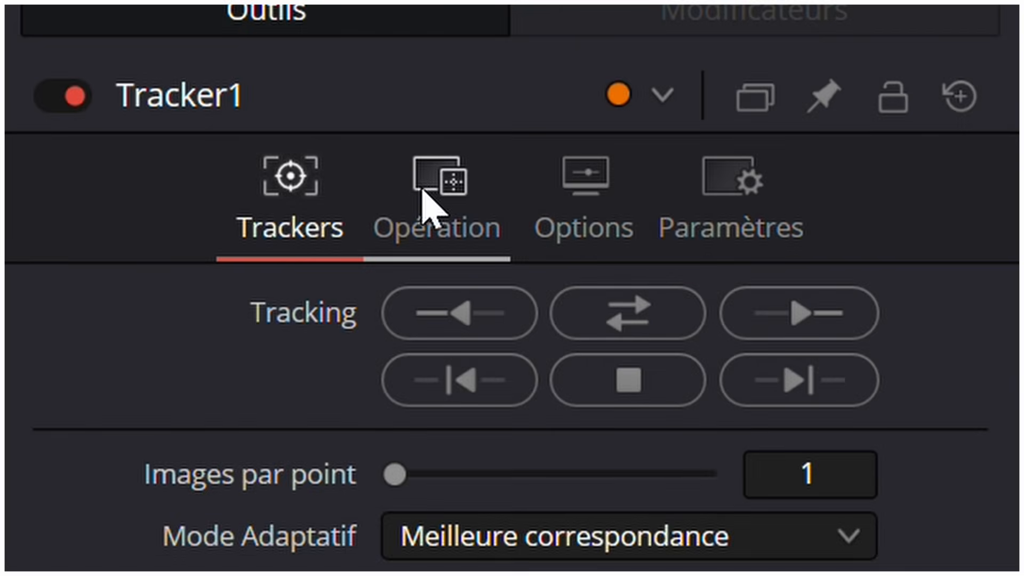
left_click(417, 187)
left_click(403, 303)
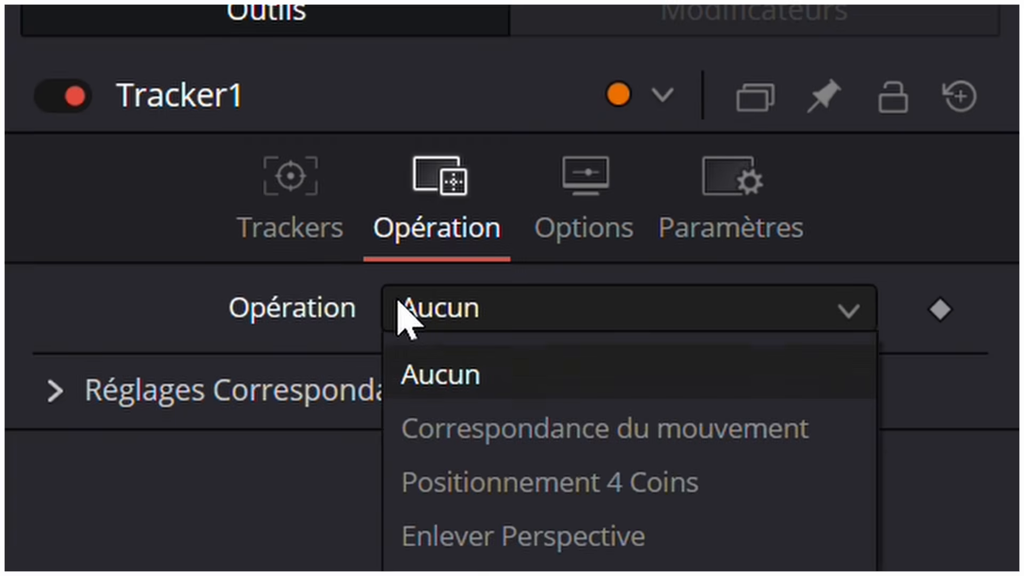
left_click(403, 437)
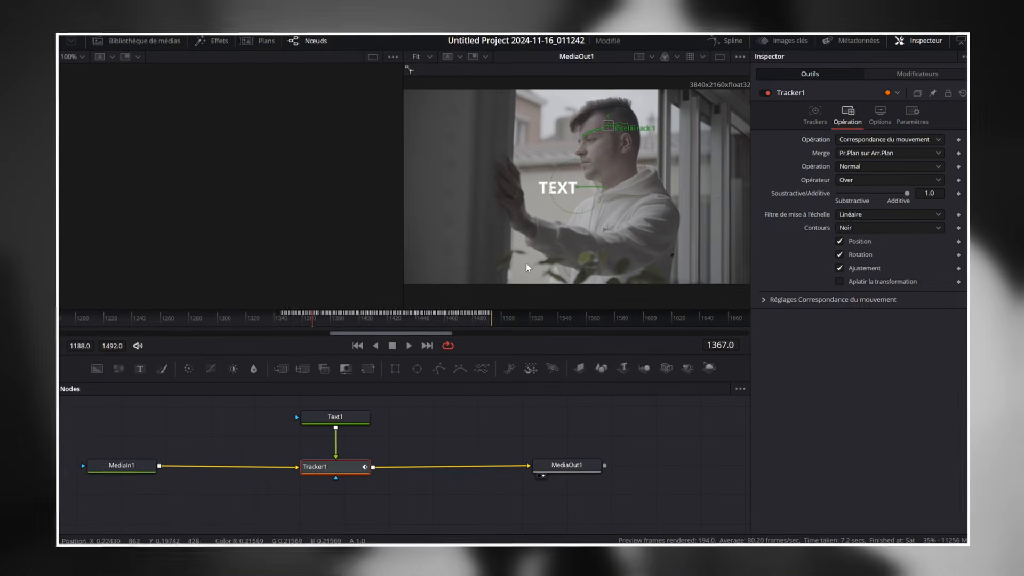
Step: Position the Text1 title over the man's forehead and play the clip to check the tracking
left_click(333, 418)
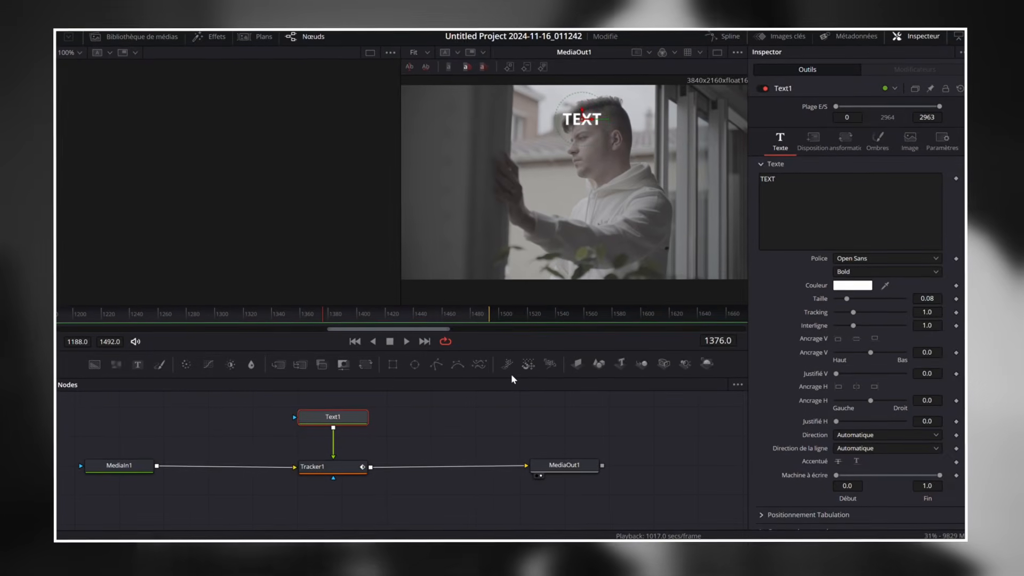
key("space")
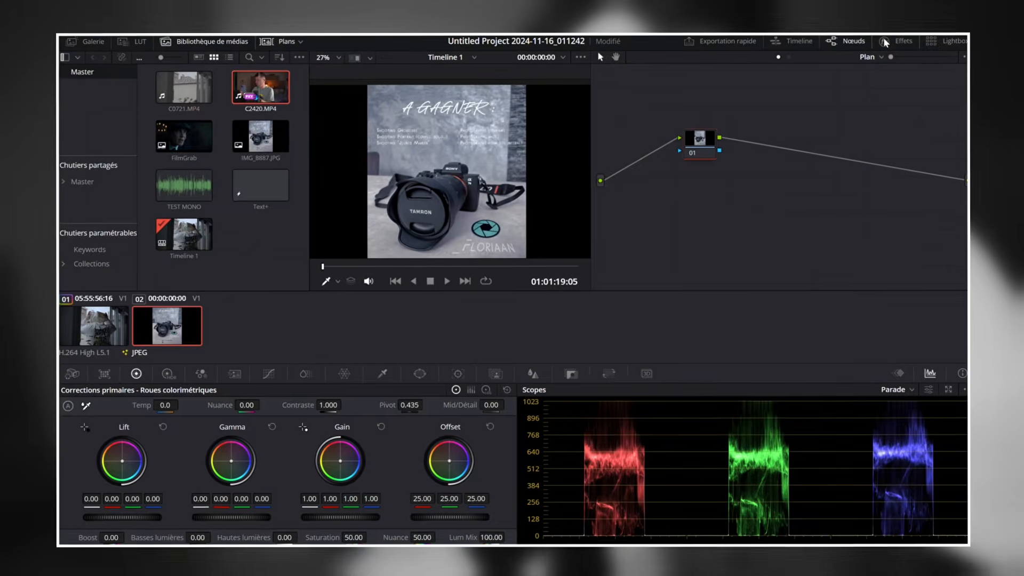
Step: Apply the Patch de remplacement effect to the poster clip and move its patch over the first letters of "A GAGNER"
left_click(883, 41)
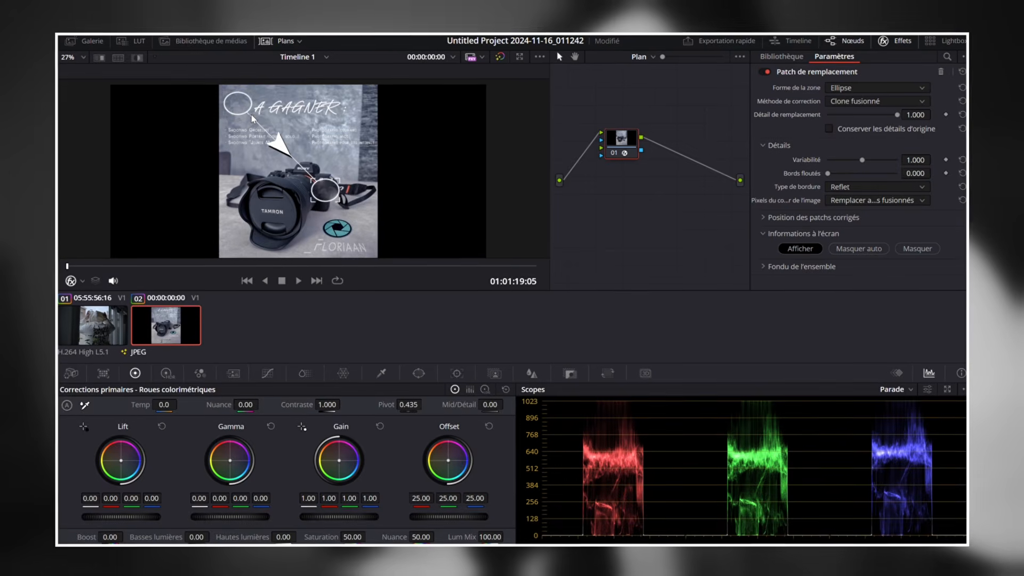
left_click_drag(323, 190, 274, 115)
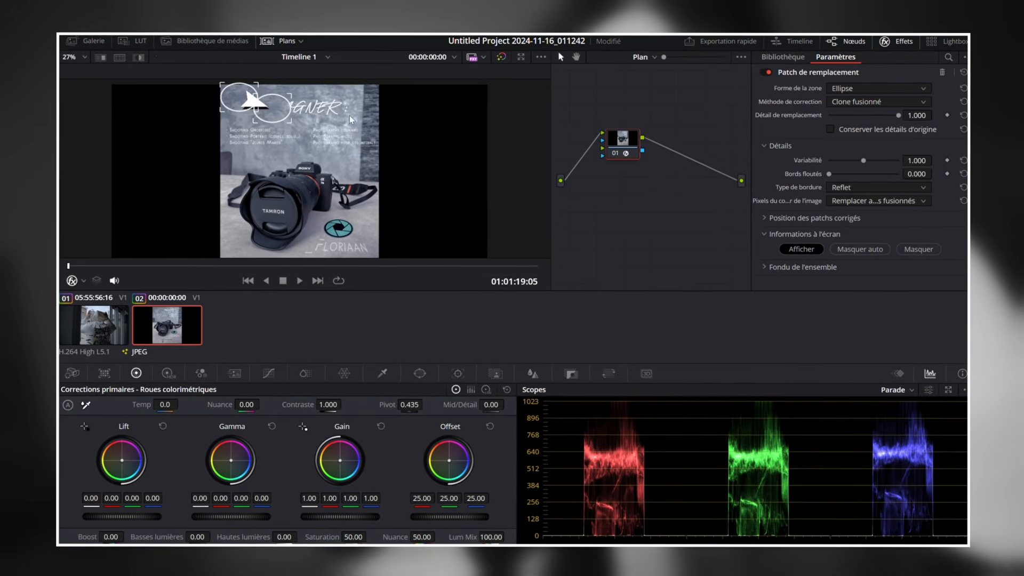
left_click_drag(272, 121, 379, 248)
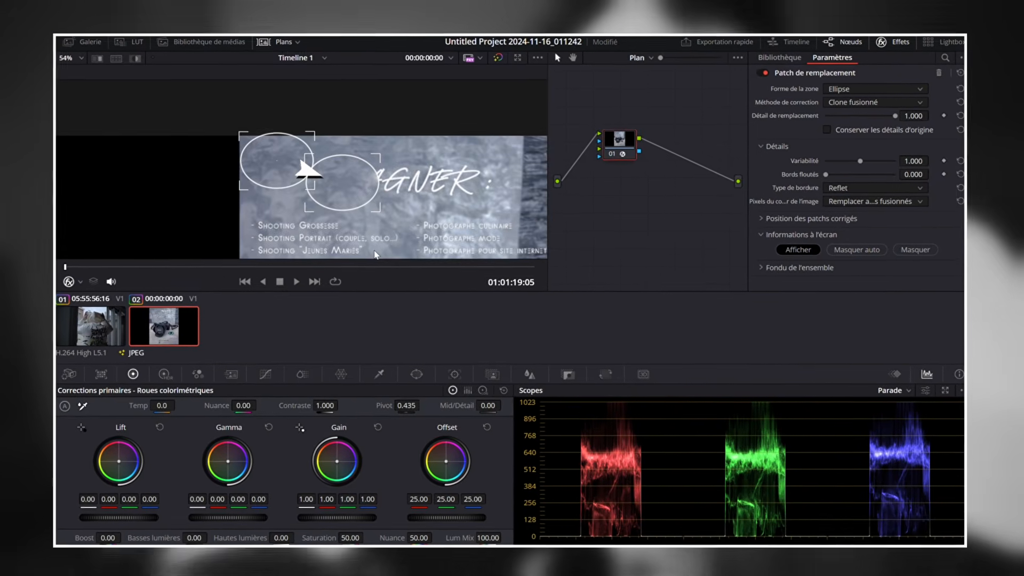